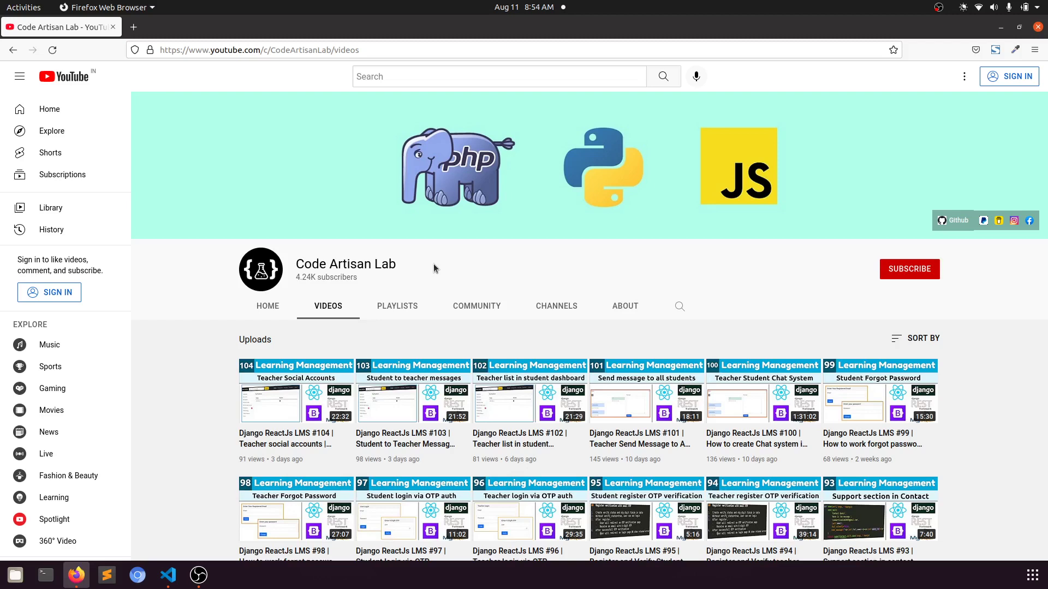
View the full 105-video Learning Management System In Django ReactJs (LMS) playlist
click(397, 310)
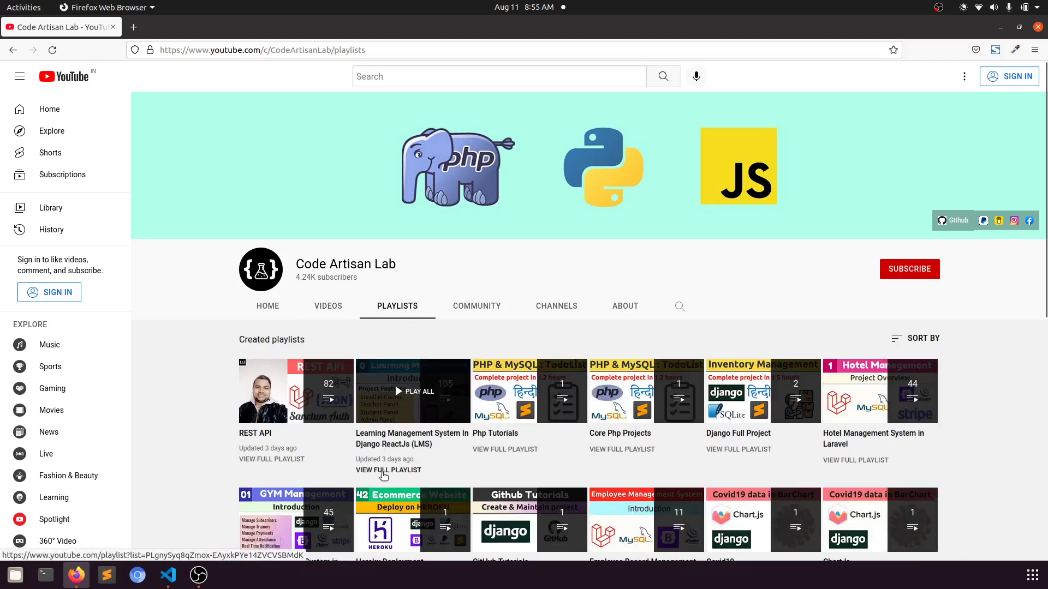
click(377, 472)
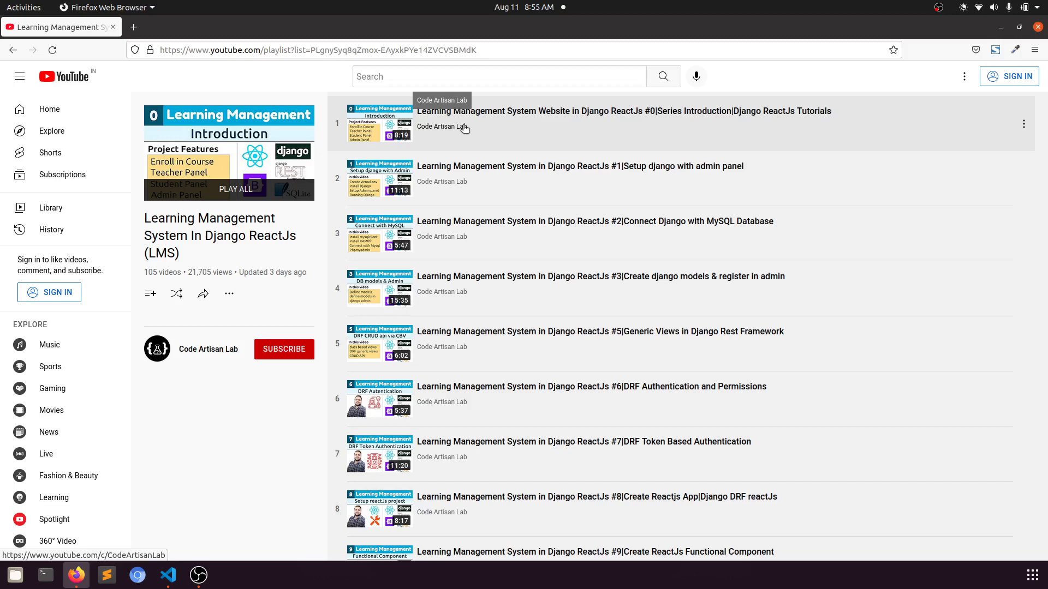
Go back to the channel and show Code Artisan Lab's uploaded videos
click(11, 51)
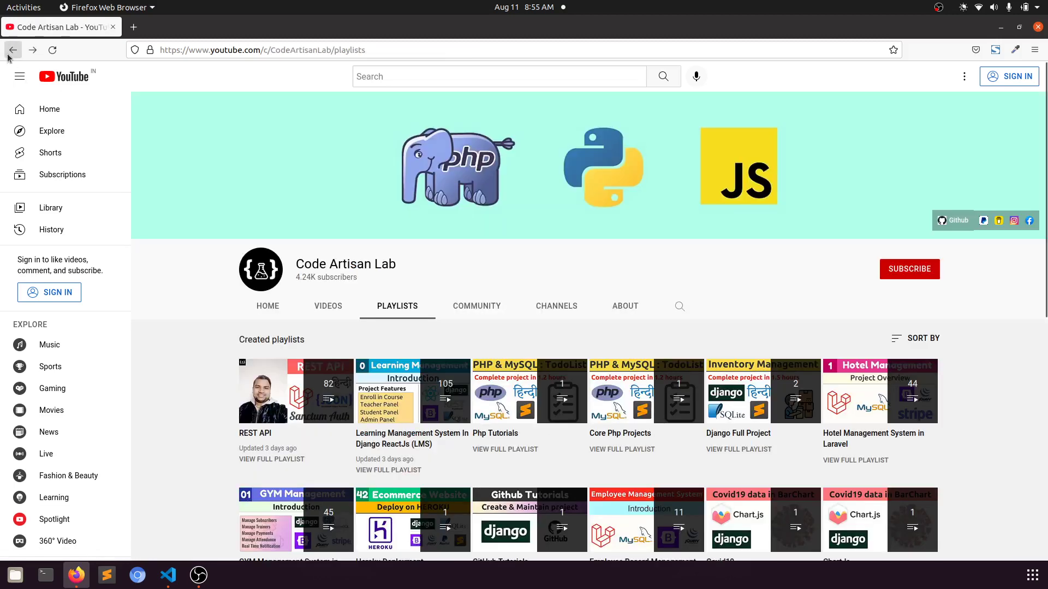
click(332, 307)
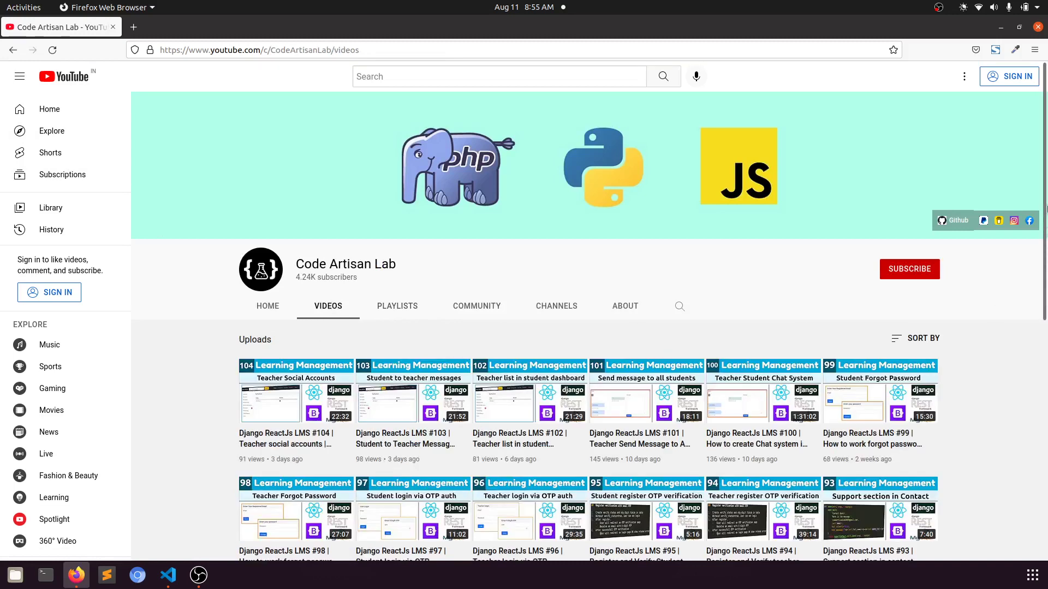
scroll(1045, 208, down, 1)
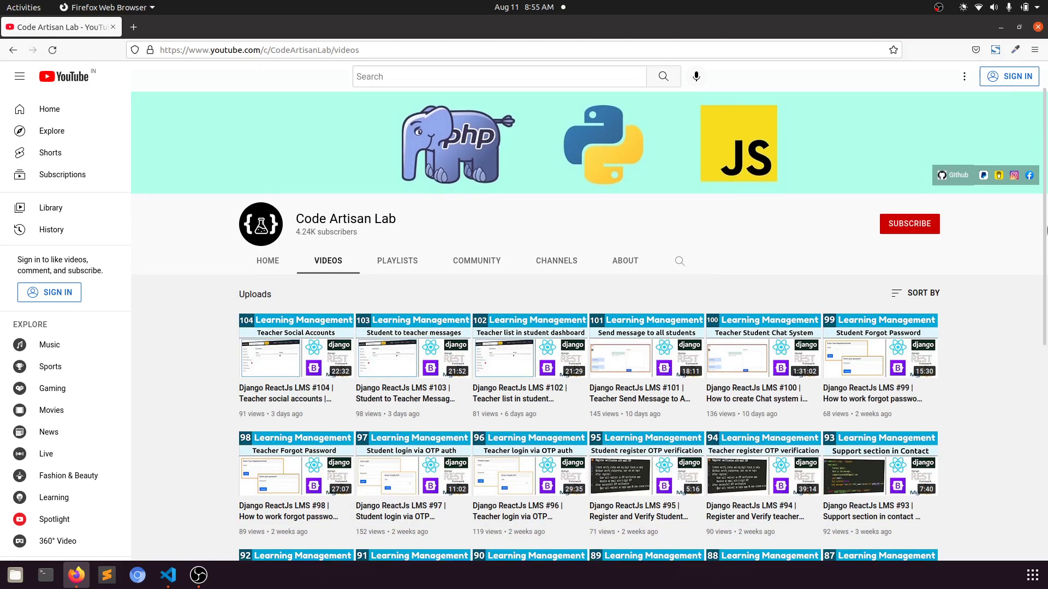
scroll(1046, 189, up, 1)
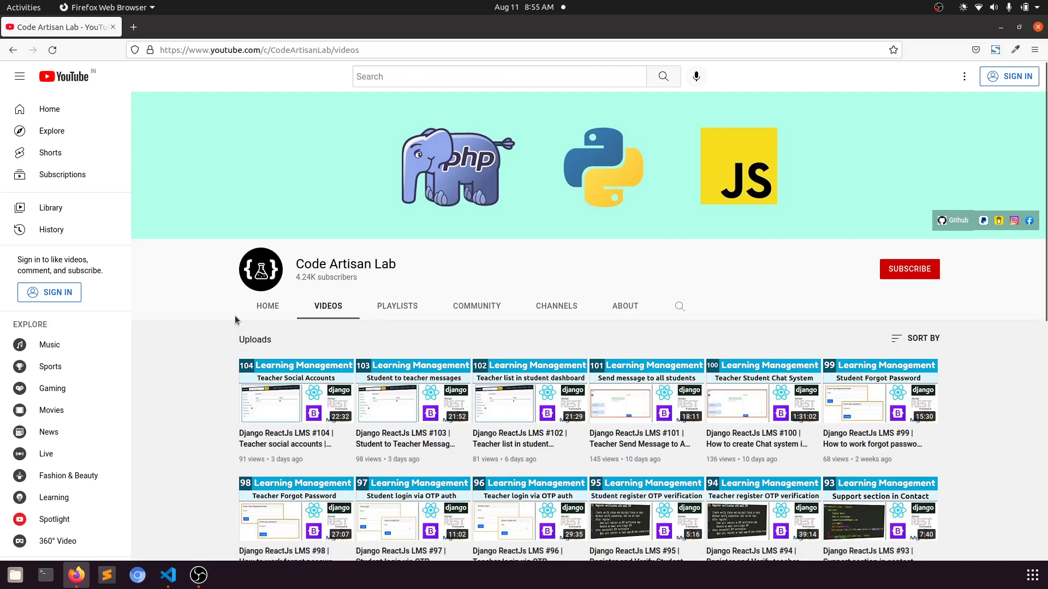
click(476, 306)
scroll(487, 315, down, 1)
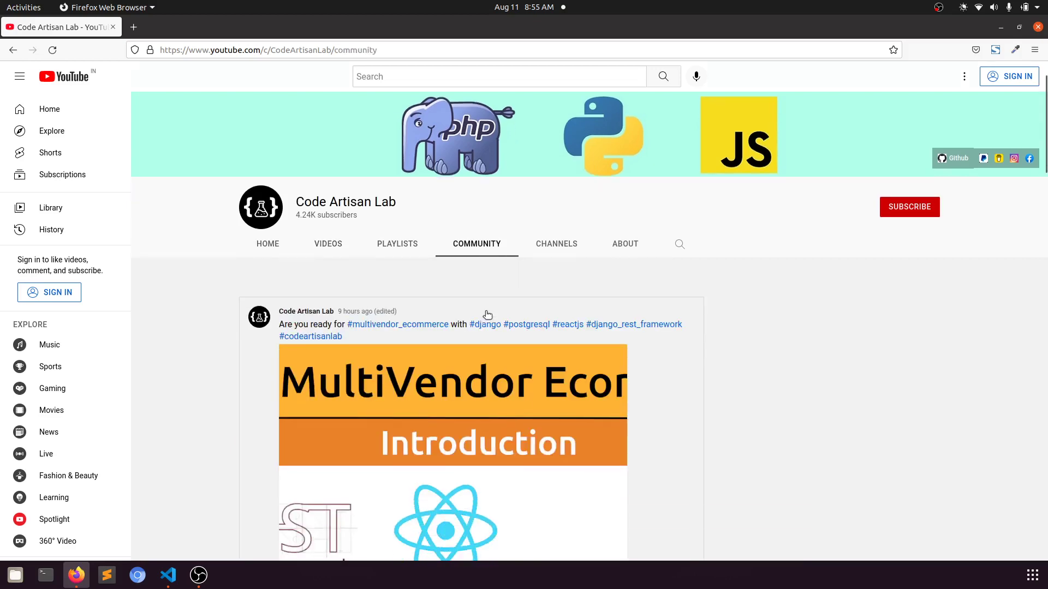
scroll(487, 315, down, 3)
click(458, 339)
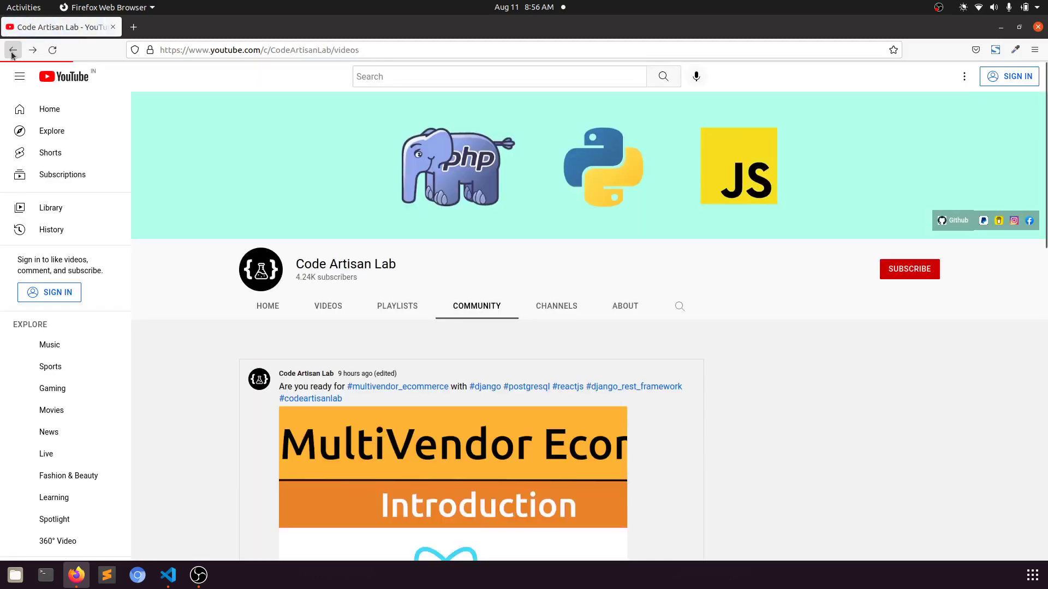
click(12, 50)
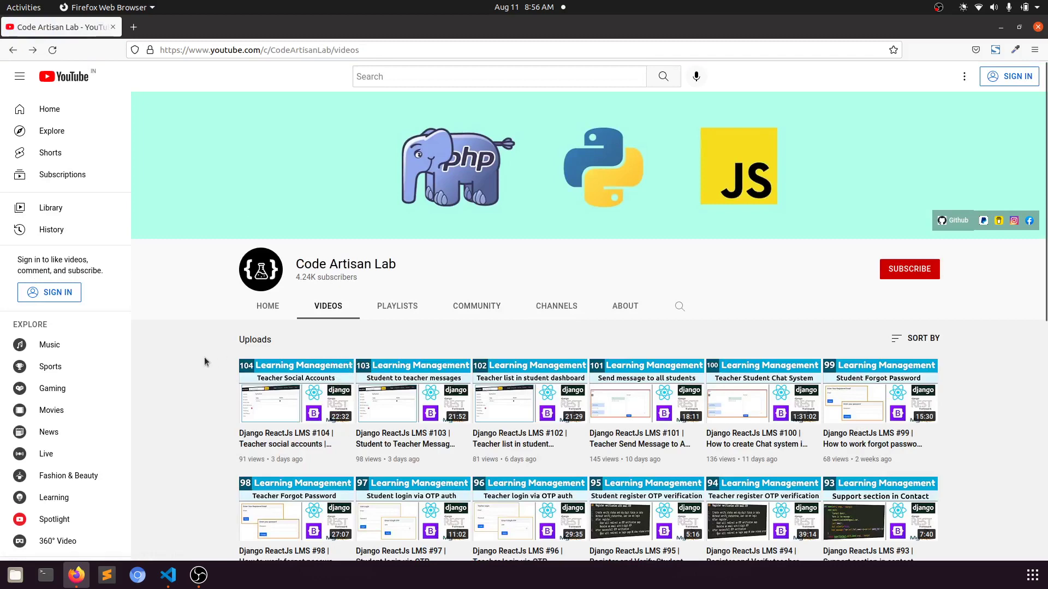